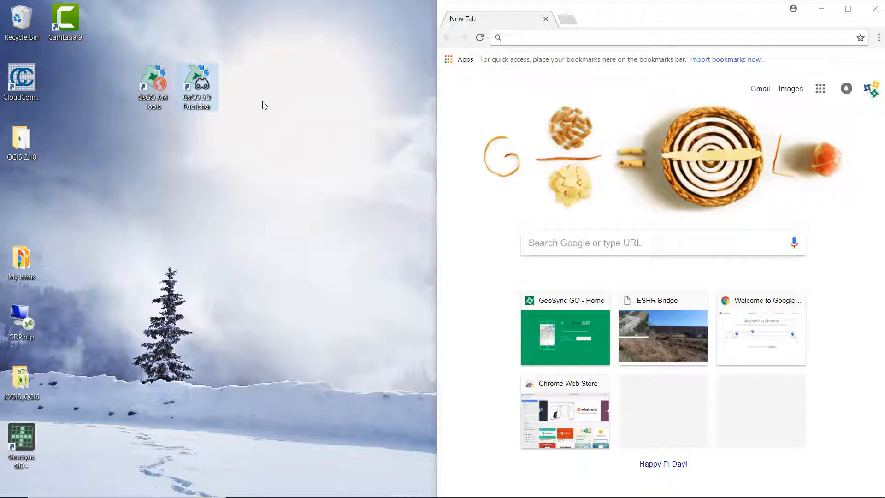
Place the Publisher window top-left at full screen height, start 3D Publisher, and show Folders.
{"action": "left_click_drag", "start_coordinate": [327, 88], "coordinate": [98, 11]}
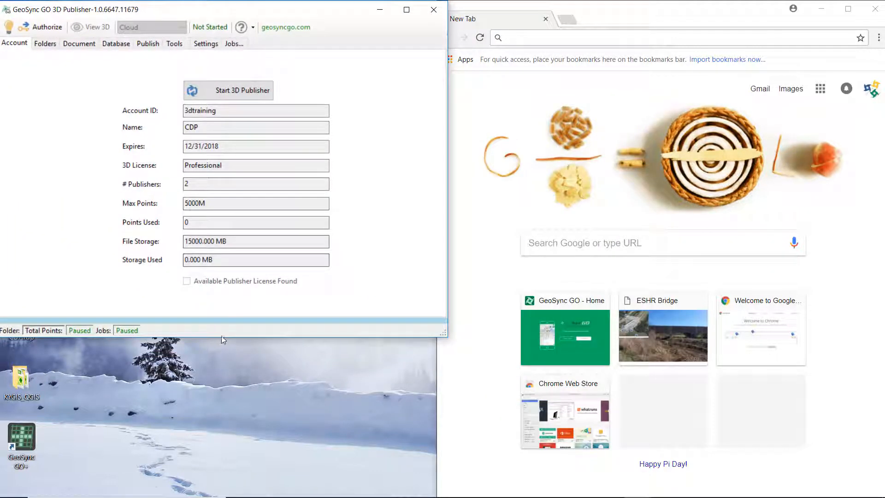
{"action": "left_click_drag", "start_coordinate": [221, 337], "coordinate": [232, 497]}
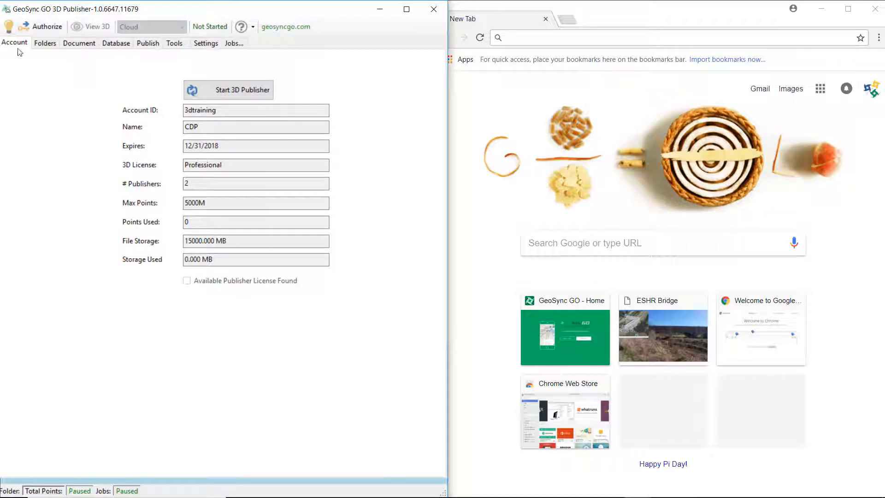
{"action": "left_click", "coordinate": [224, 87]}
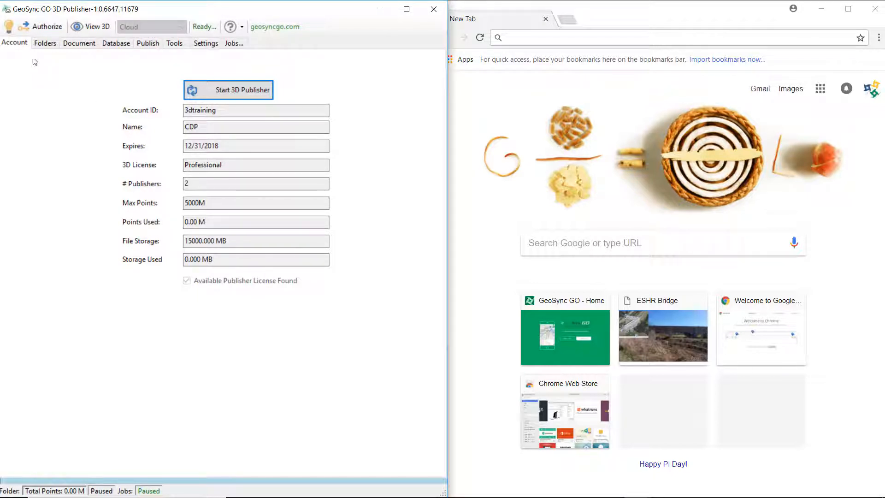
{"action": "left_click", "coordinate": [45, 43]}
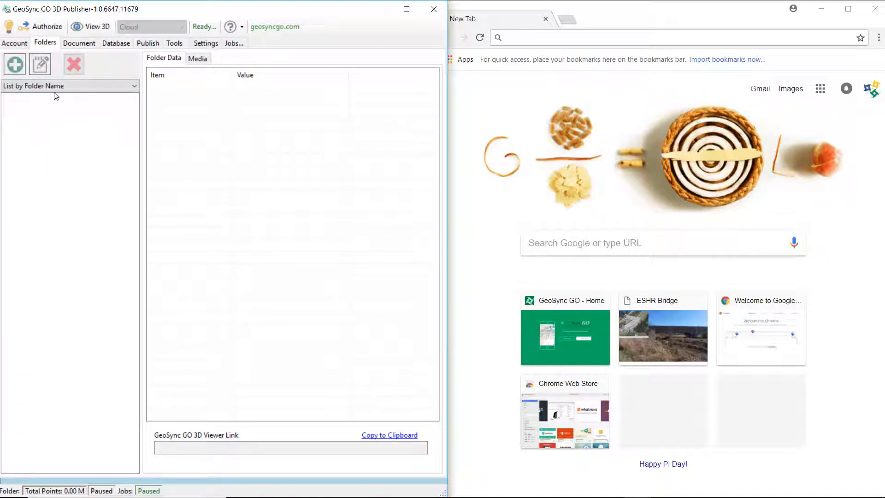
Add a folder named 'Sample Point Cloud' and select it.
{"action": "left_click", "coordinate": [14, 65]}
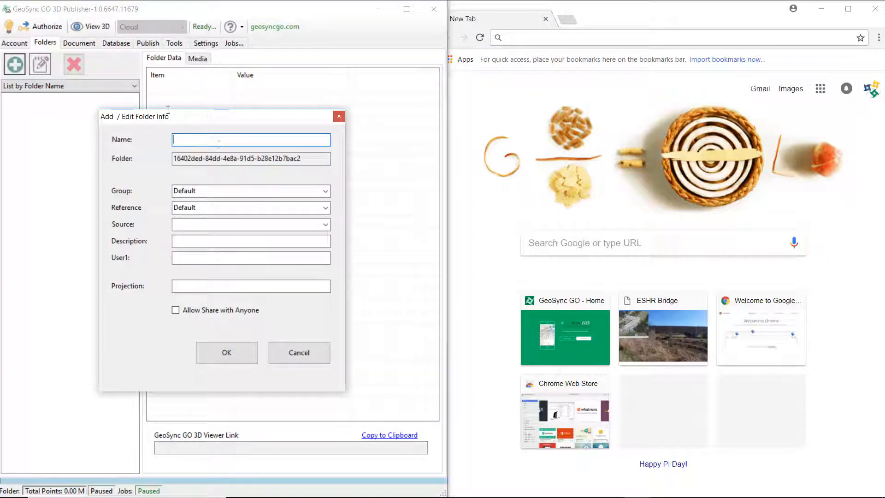
{"action": "type", "text": "Sample Point Cloud"}
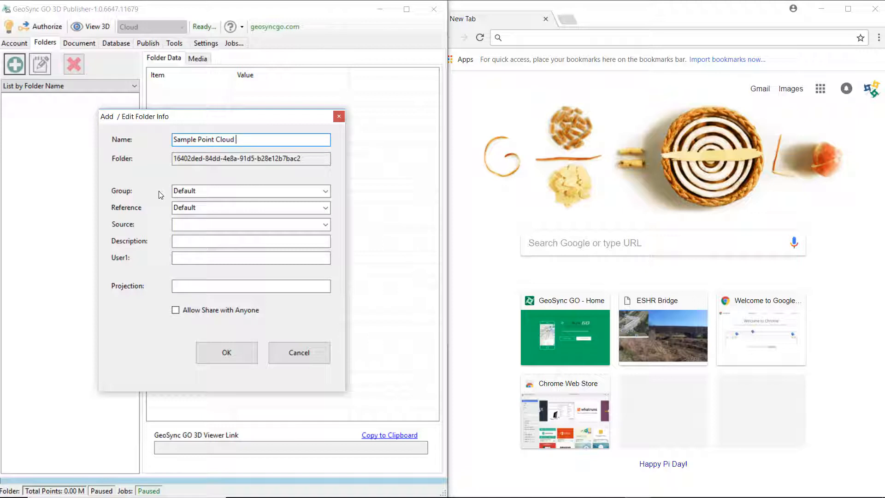
{"action": "left_click", "coordinate": [231, 354]}
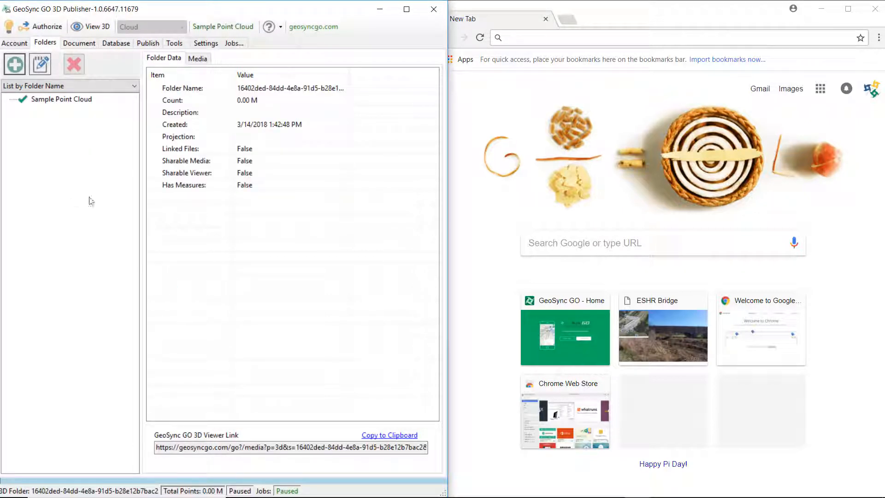
{"action": "left_click", "coordinate": [67, 100]}
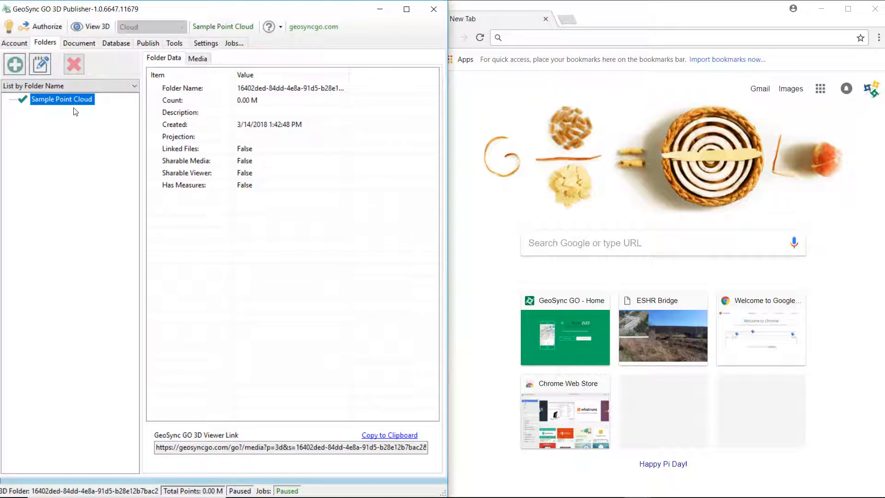
{"action": "left_click", "coordinate": [517, 13]}
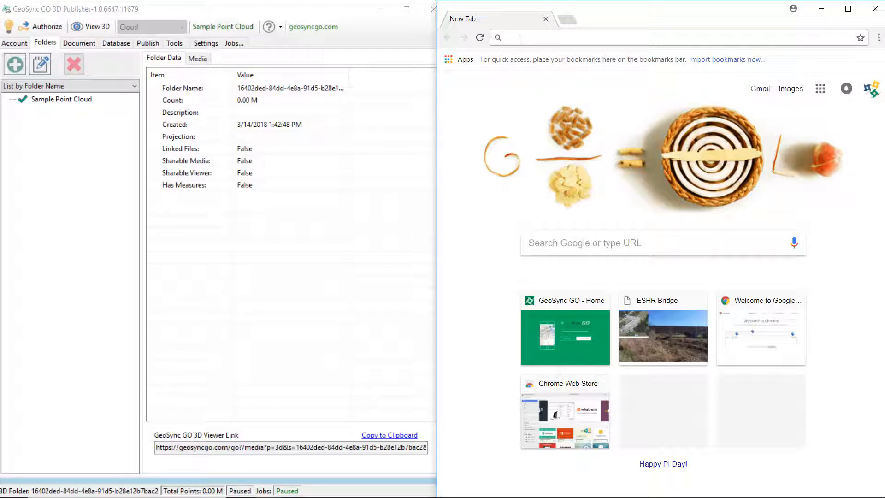
Go to geosyncgo.com and open its LOG IN page.
{"action": "type", "text": "geosyncgo.com"}
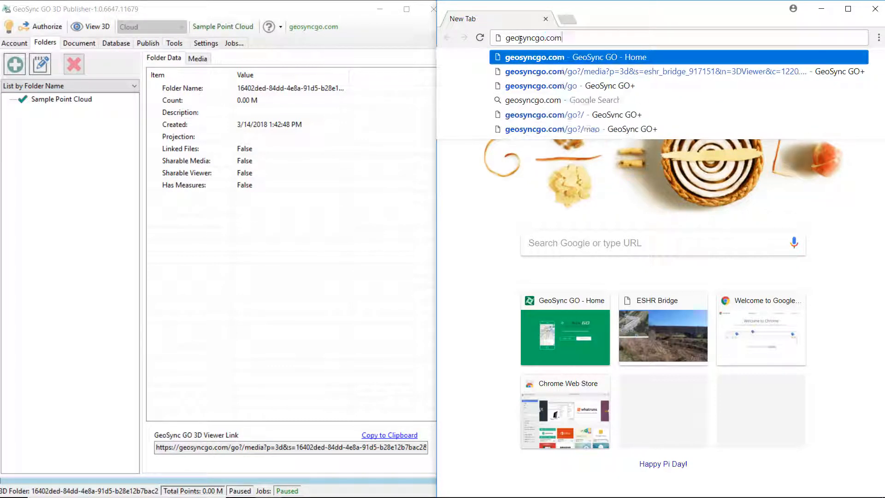
{"action": "key", "text": "Return"}
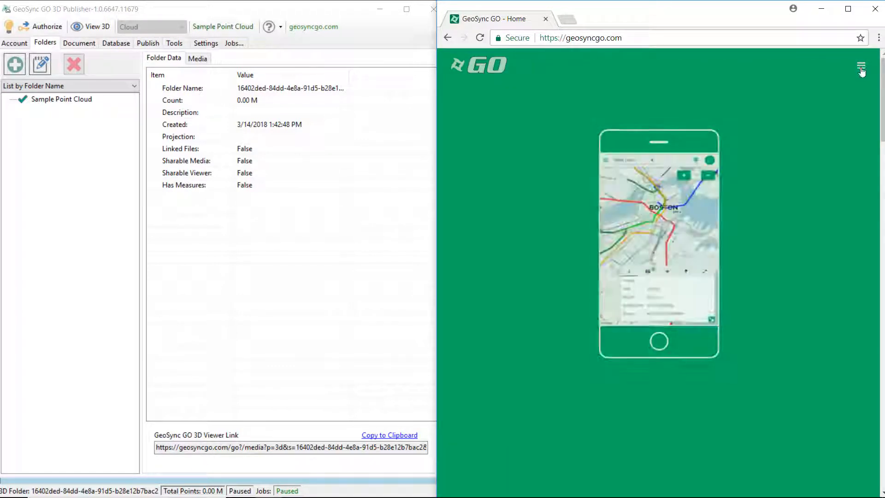
{"action": "left_click", "coordinate": [861, 65]}
{"action": "left_click", "coordinate": [766, 267]}
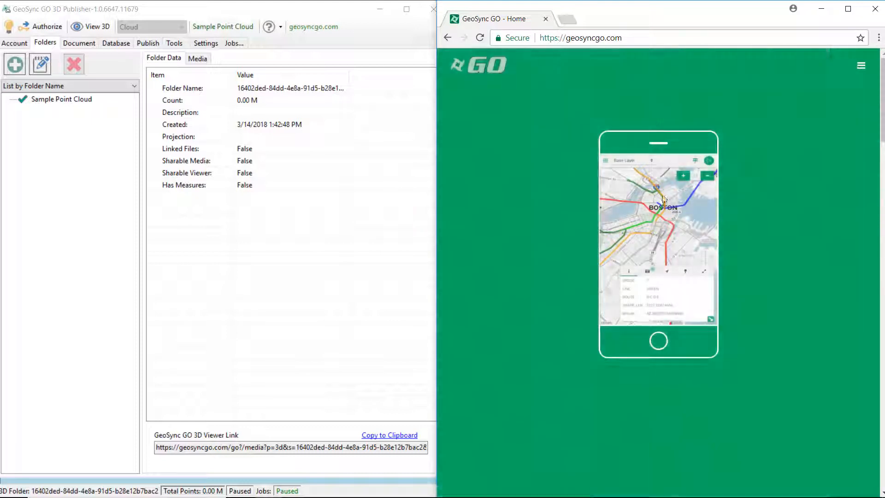
Sign in with the training account's username and password, then close the projects panel to show the map.
{"action": "left_click", "coordinate": [583, 123]}
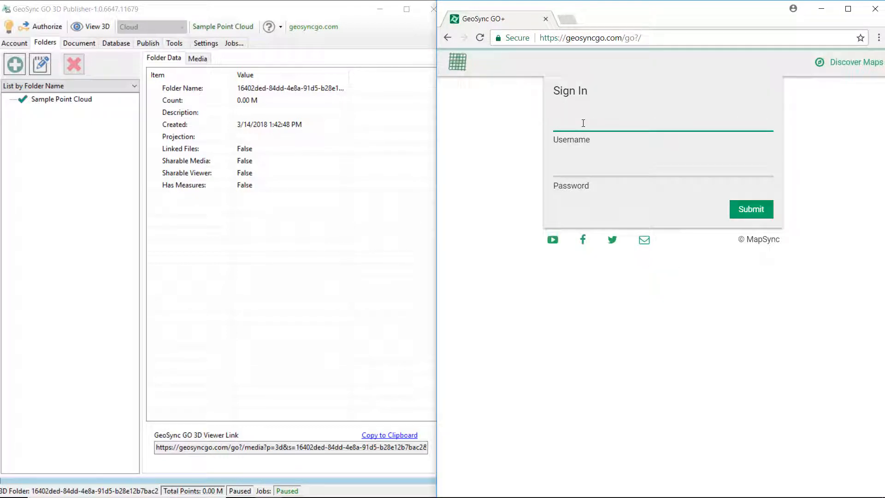
{"action": "type", "text": "3dtraining"}
{"action": "key", "text": "Tab"}
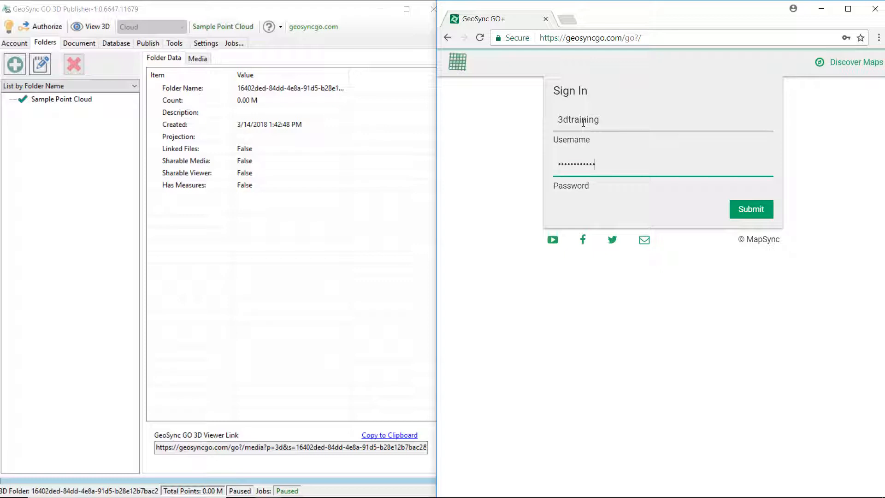
{"action": "left_click", "coordinate": [742, 209]}
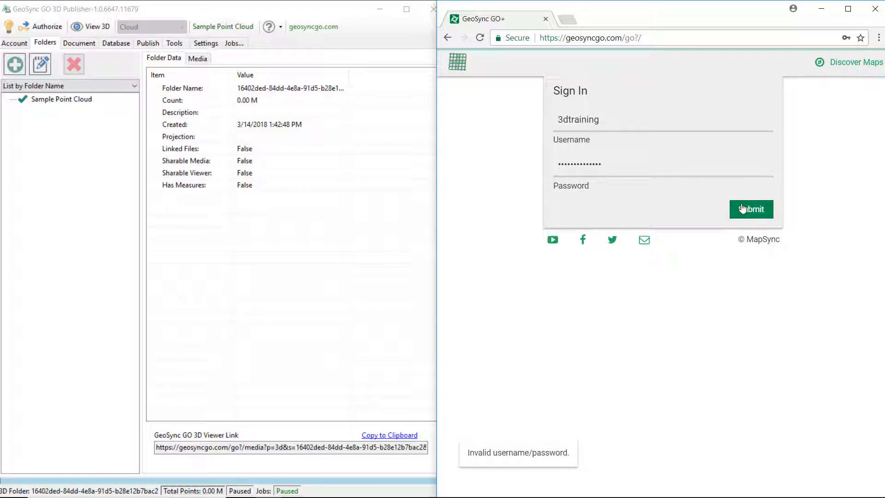
{"action": "left_click_drag", "start_coordinate": [630, 164], "coordinate": [536, 177]}
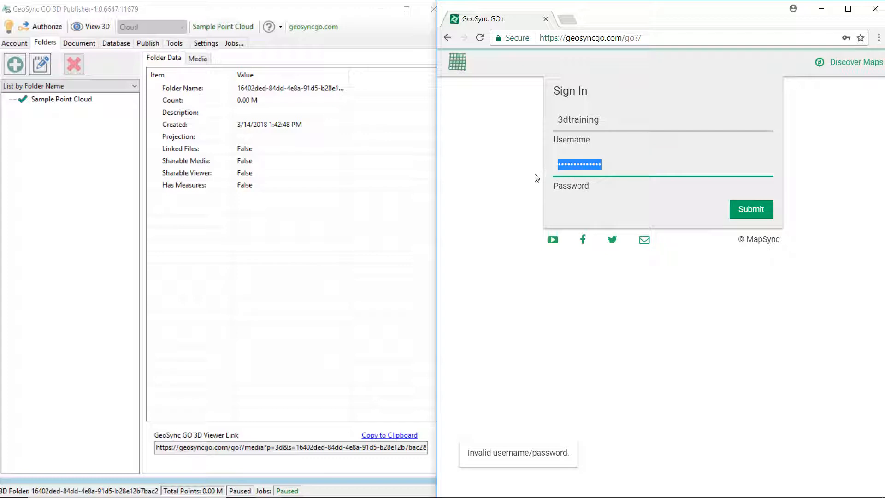
{"action": "type", "text": "•••"}
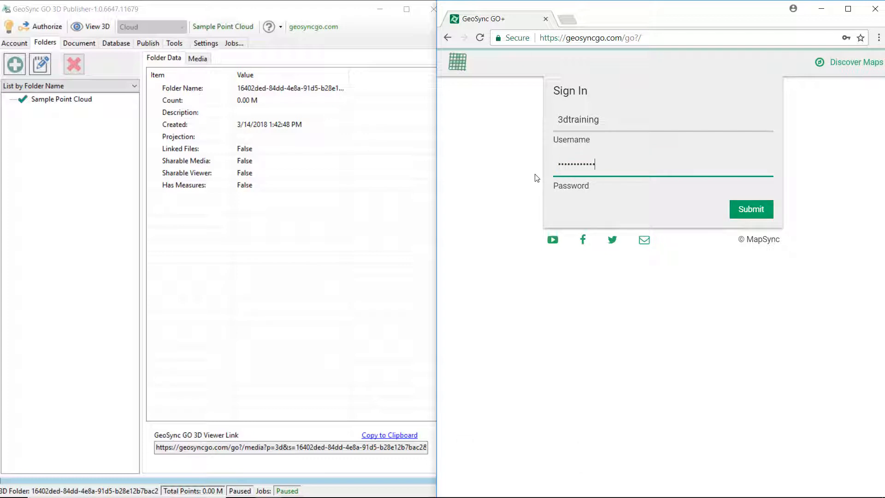
{"action": "left_click", "coordinate": [747, 210]}
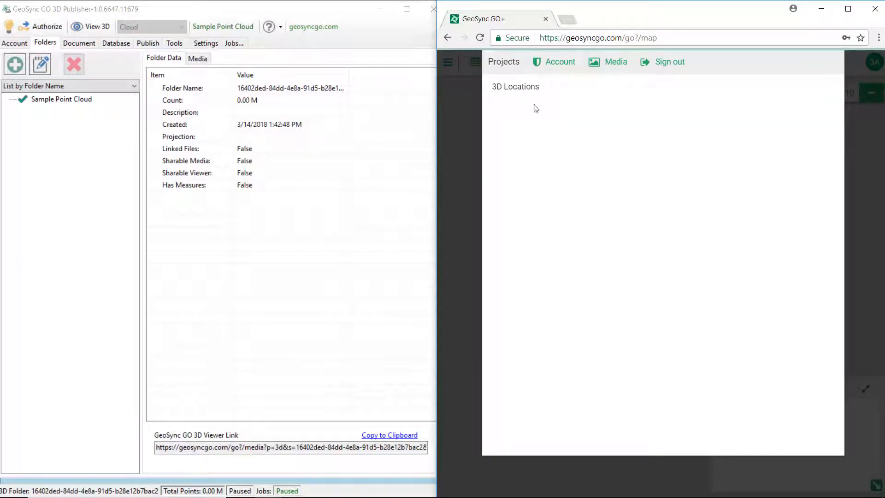
{"action": "left_click", "coordinate": [514, 90]}
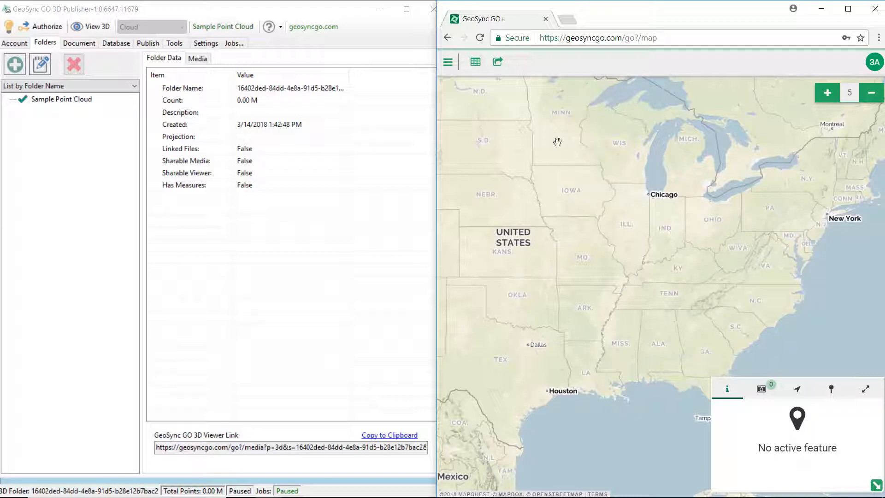
{"action": "left_click", "coordinate": [64, 9]}
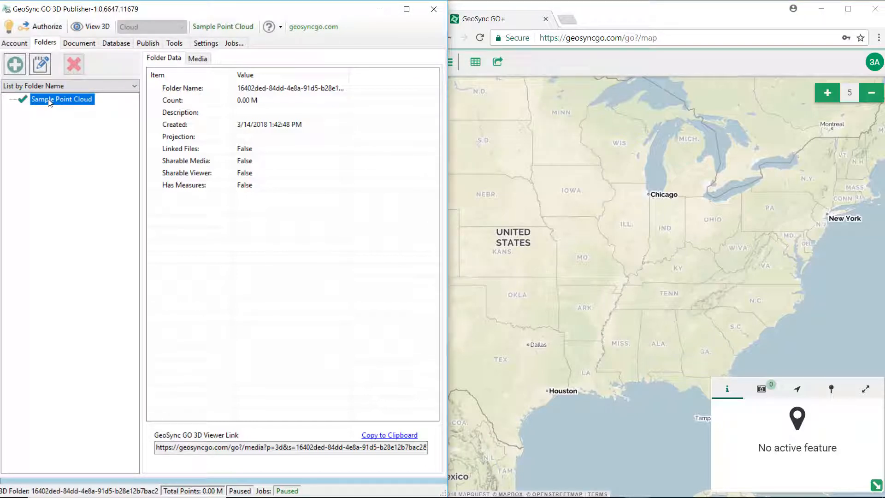
{"action": "left_click", "coordinate": [148, 43]}
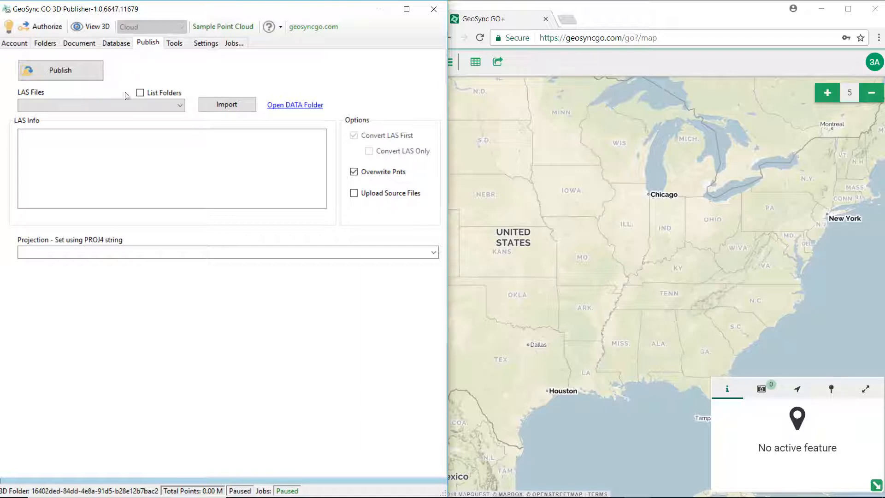
{"action": "left_click", "coordinate": [180, 106]}
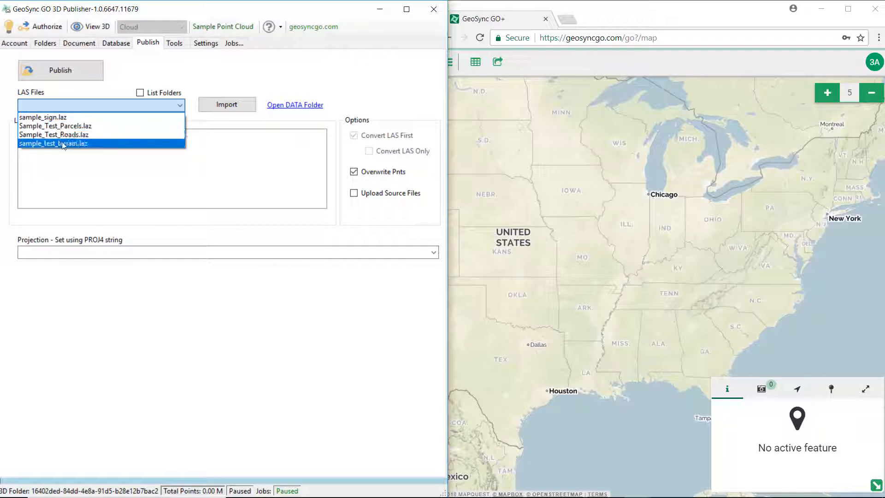
{"action": "left_click", "coordinate": [87, 84]}
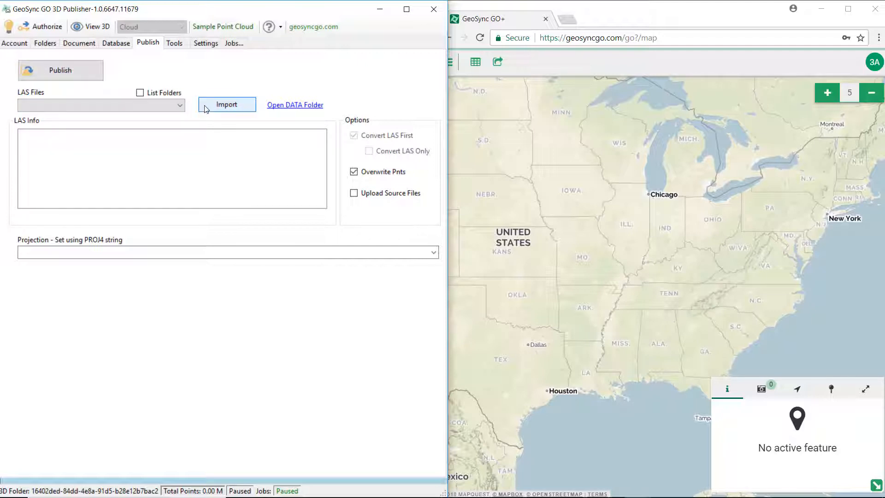
{"action": "left_click", "coordinate": [227, 105]}
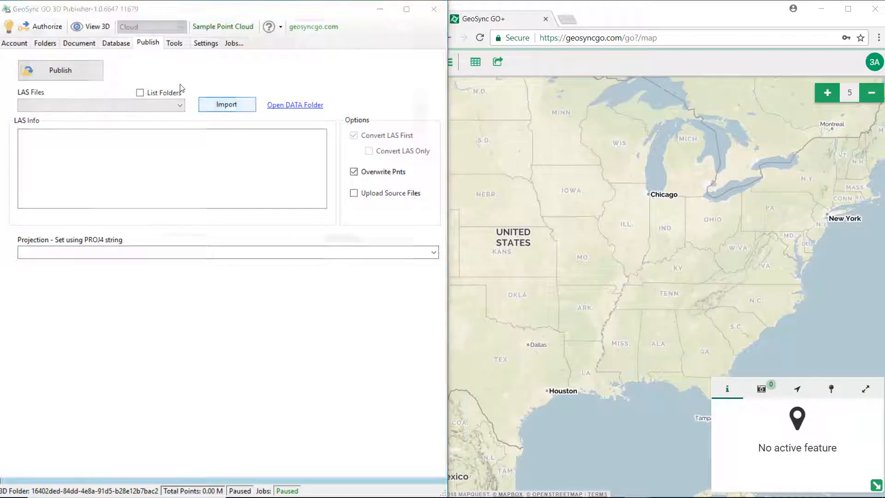
{"action": "scroll", "coordinate": [45, 142], "scroll_direction": "down", "scroll_amount": 2}
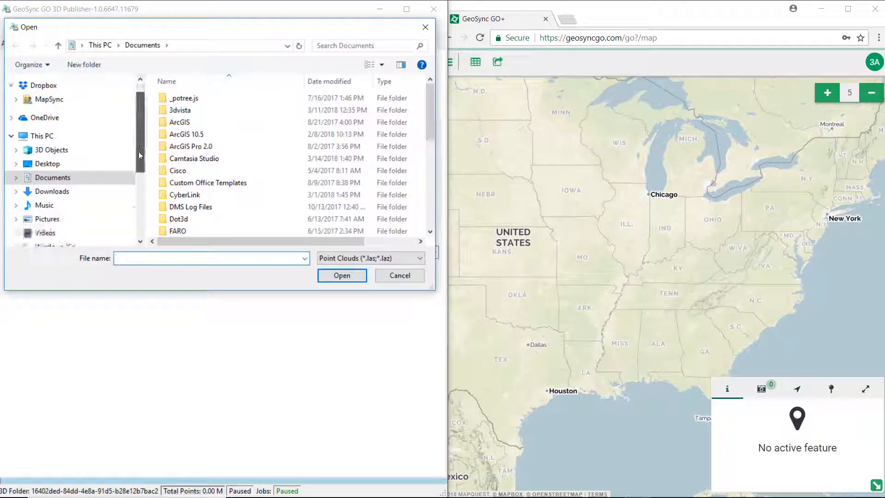
{"action": "left_click", "coordinate": [46, 141]}
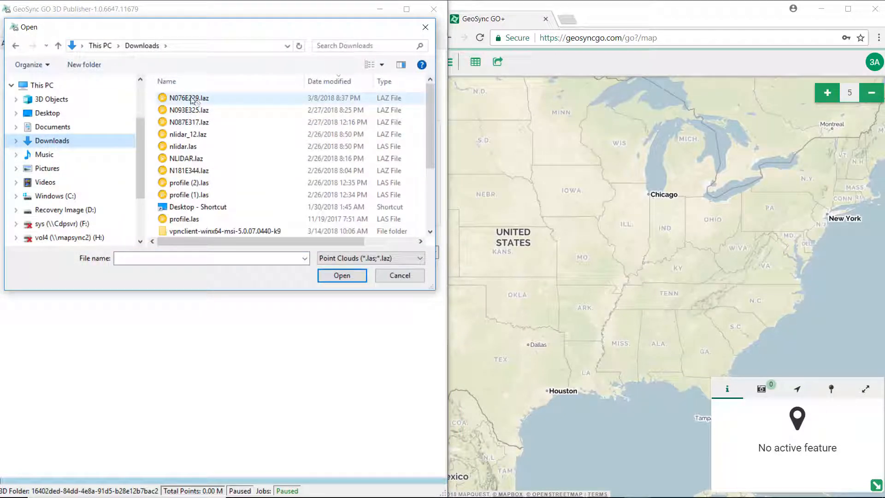
{"action": "left_click", "coordinate": [193, 97]}
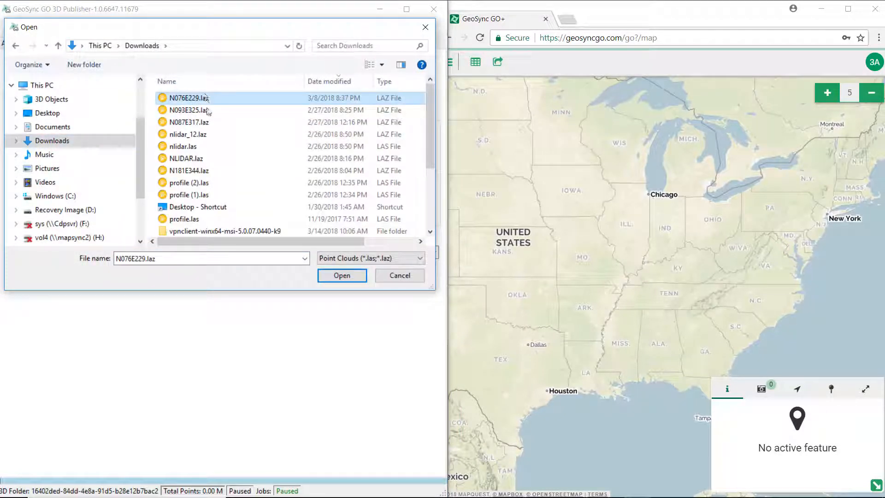
{"action": "left_click", "coordinate": [344, 275]}
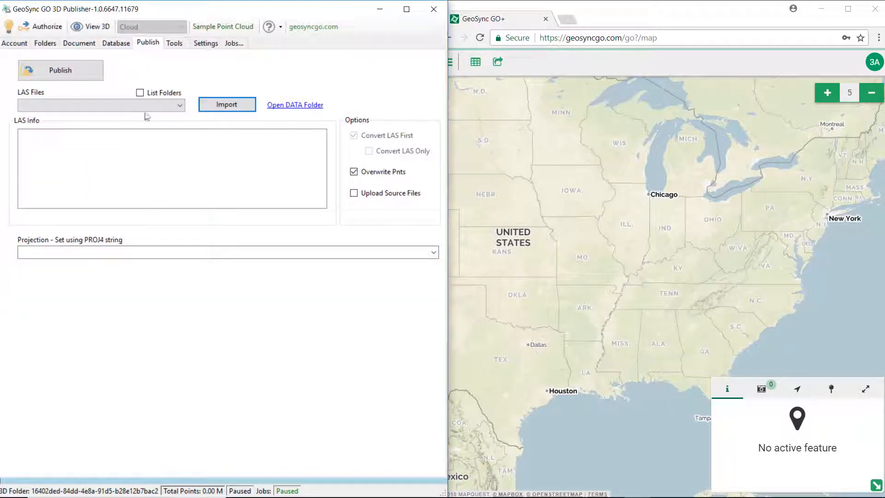
{"action": "left_click", "coordinate": [124, 109]}
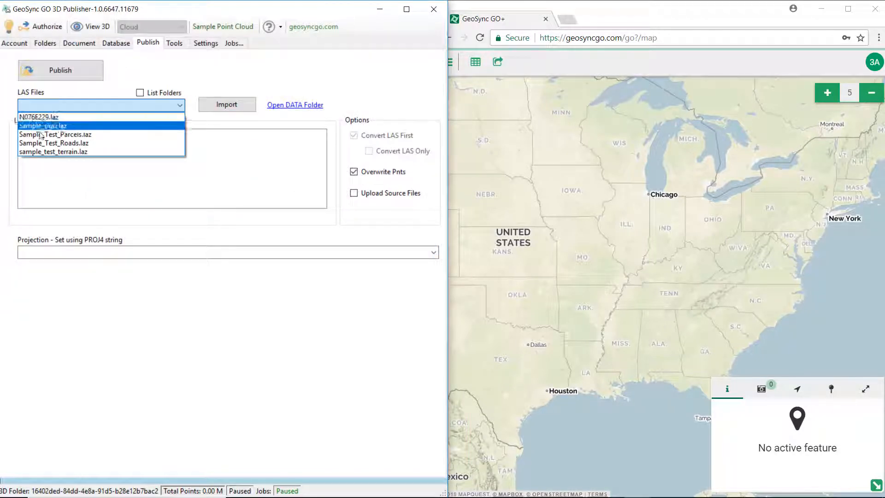
{"action": "left_click", "coordinate": [111, 91]}
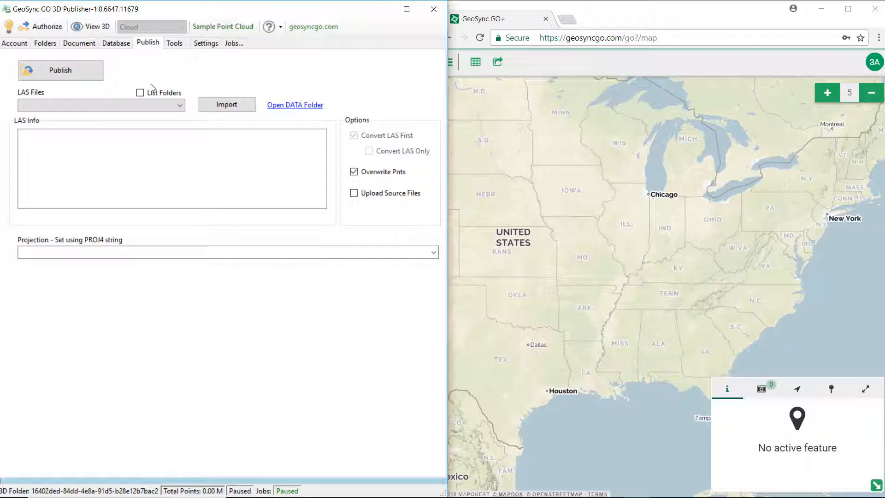
Check the data folder path in Settings, then list the available LAS files on the Publish page.
{"action": "left_click", "coordinate": [206, 45]}
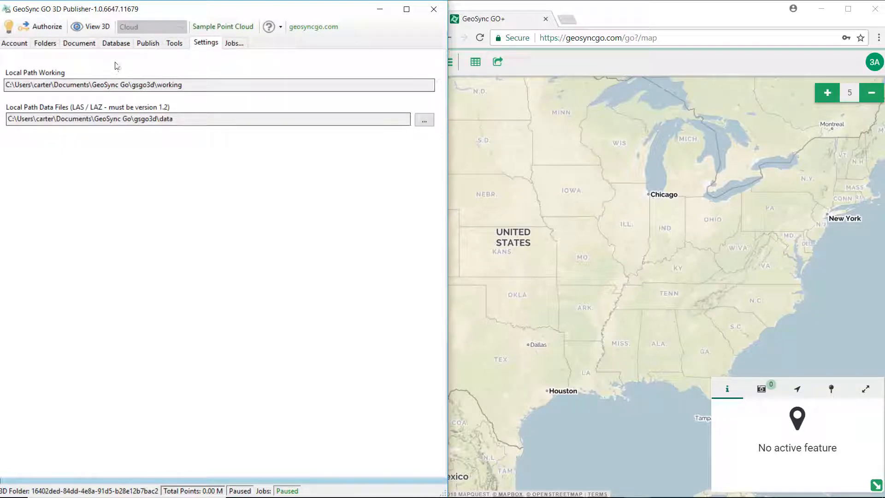
{"action": "left_click", "coordinate": [148, 43]}
{"action": "left_click", "coordinate": [89, 106]}
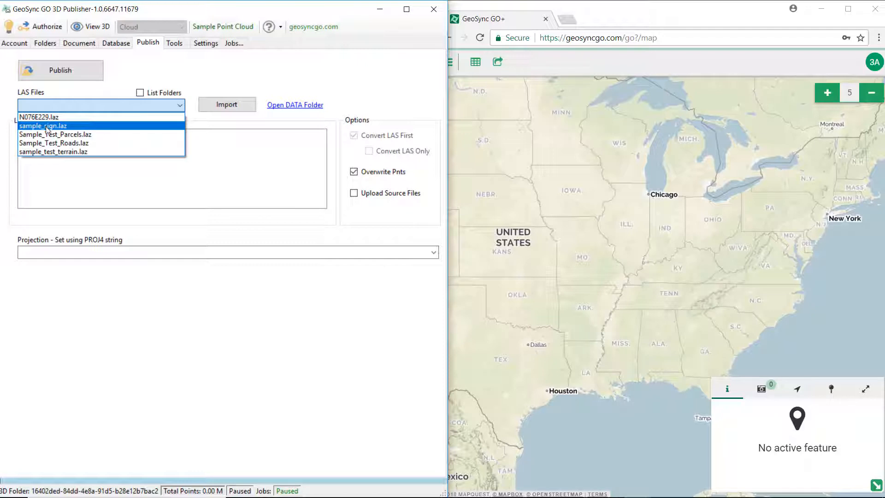
Publish sample_sign.laz and bring up its Document settings.
{"action": "left_click", "coordinate": [47, 126]}
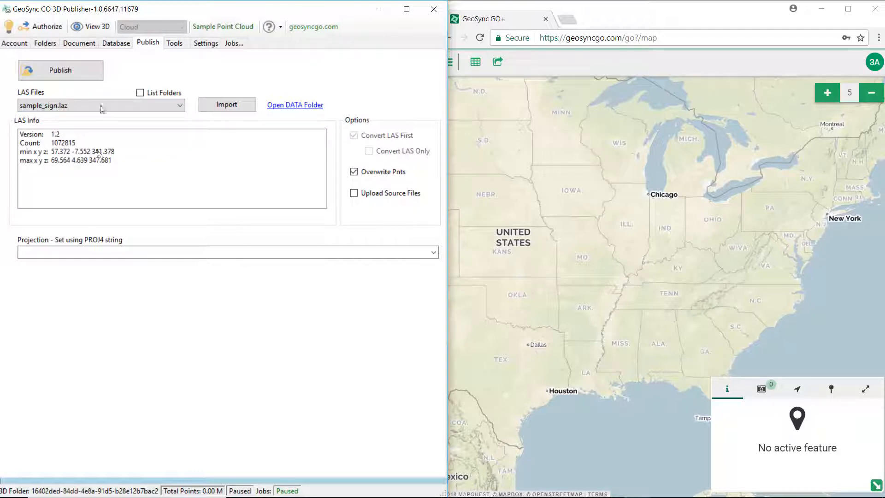
{"action": "left_click", "coordinate": [46, 70]}
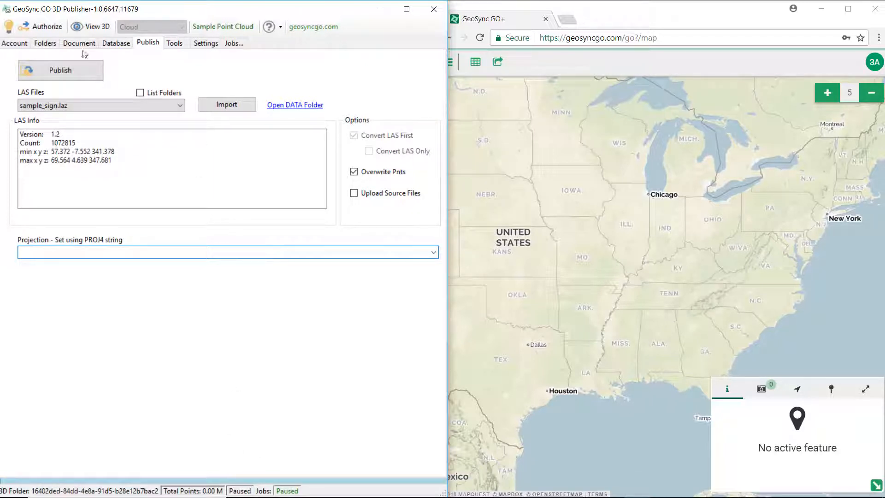
{"action": "left_click", "coordinate": [71, 45]}
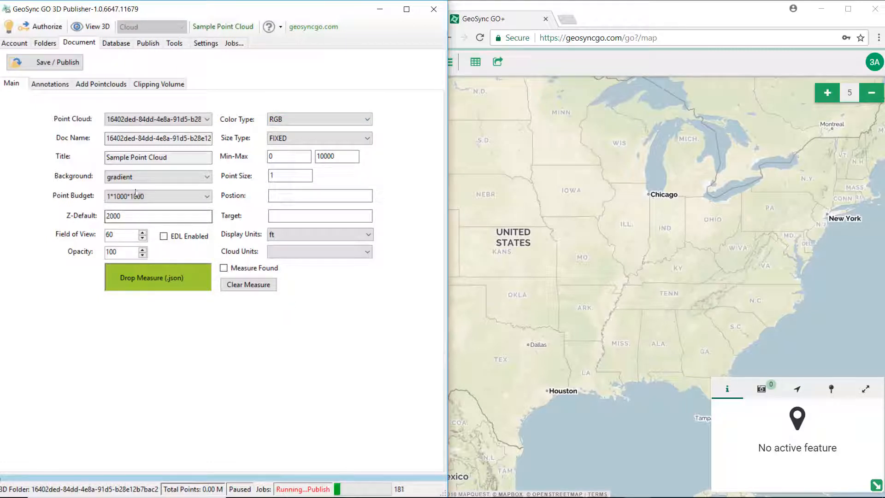
Set the document background to black, save and republish, and view the cloud in 3D.
{"action": "left_click", "coordinate": [138, 177]}
{"action": "left_click", "coordinate": [130, 198]}
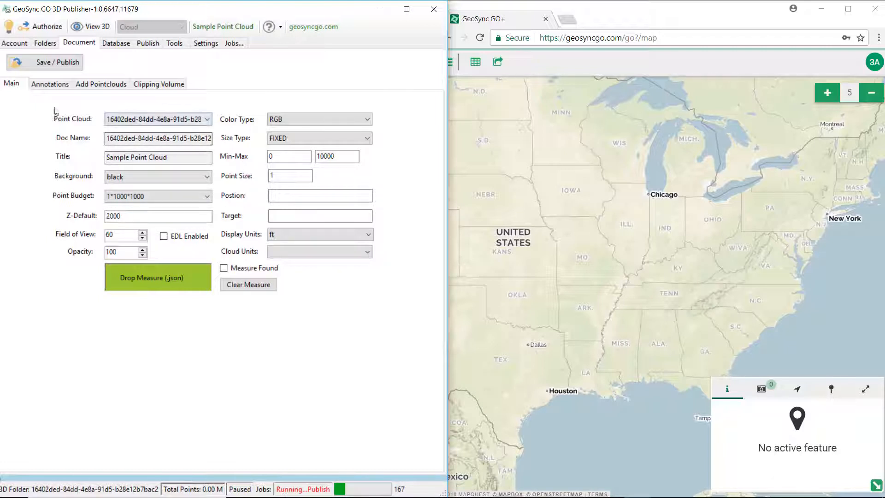
{"action": "left_click", "coordinate": [38, 63]}
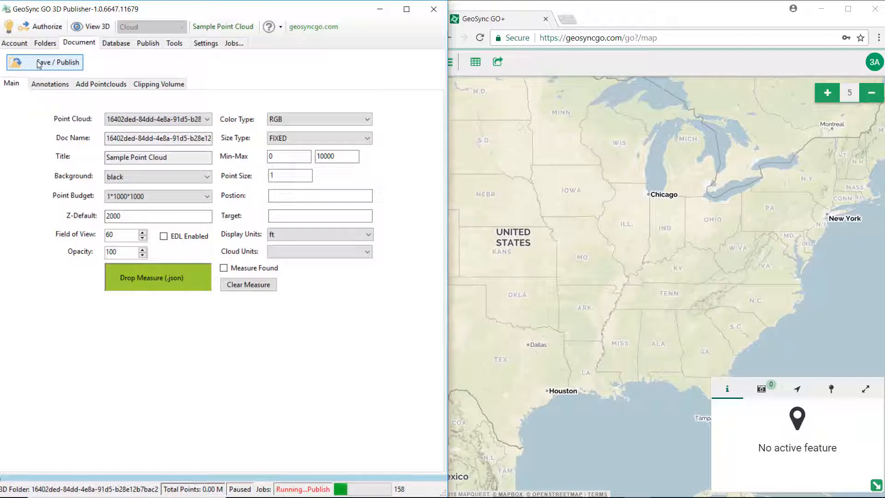
{"action": "left_click", "coordinate": [90, 26]}
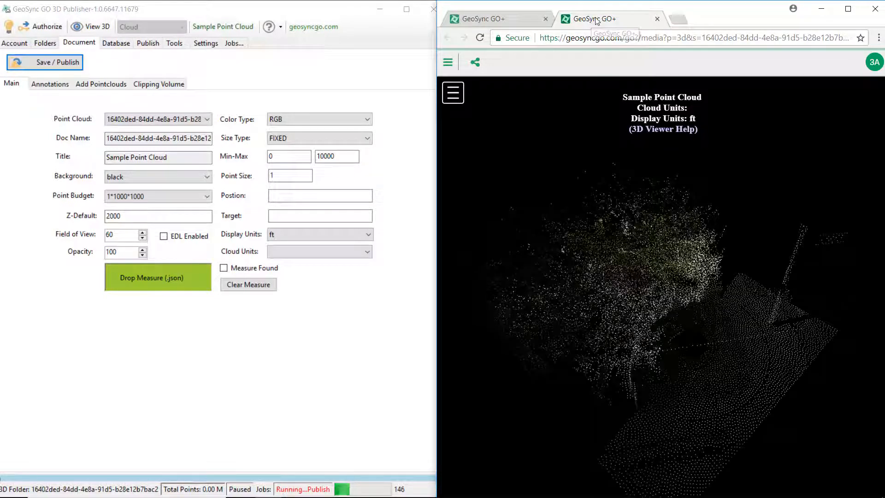
Inspect the point cloud from a low angle, then reload the 3D viewer page.
{"action": "left_click_drag", "start_coordinate": [677, 230], "coordinate": [656, 314]}
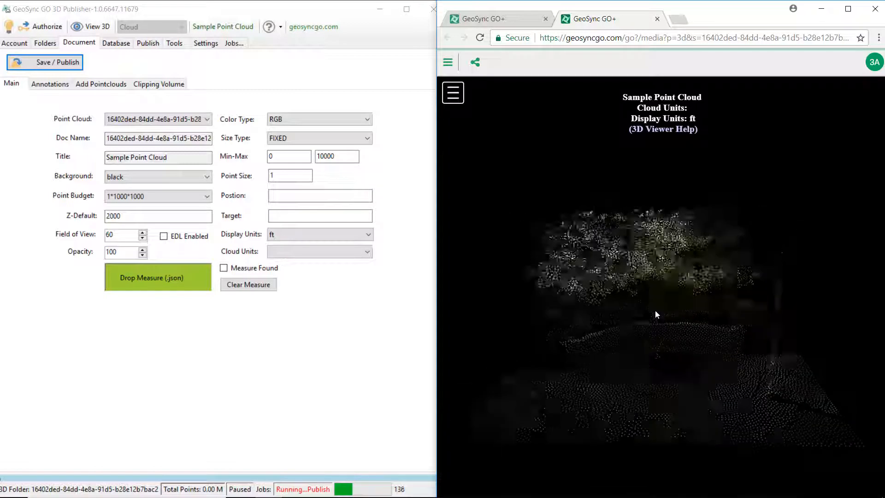
{"action": "scroll", "coordinate": [657, 314], "scroll_direction": "down", "scroll_amount": 5}
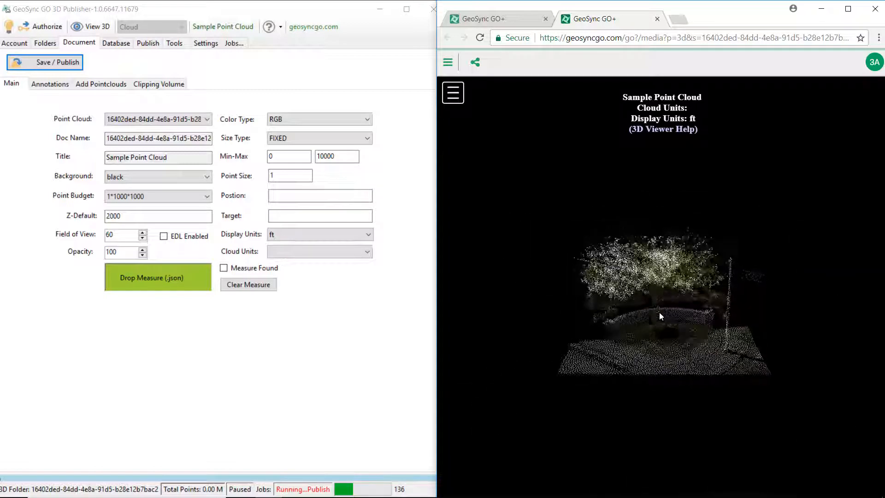
{"action": "scroll", "coordinate": [660, 315], "scroll_direction": "up", "scroll_amount": 6}
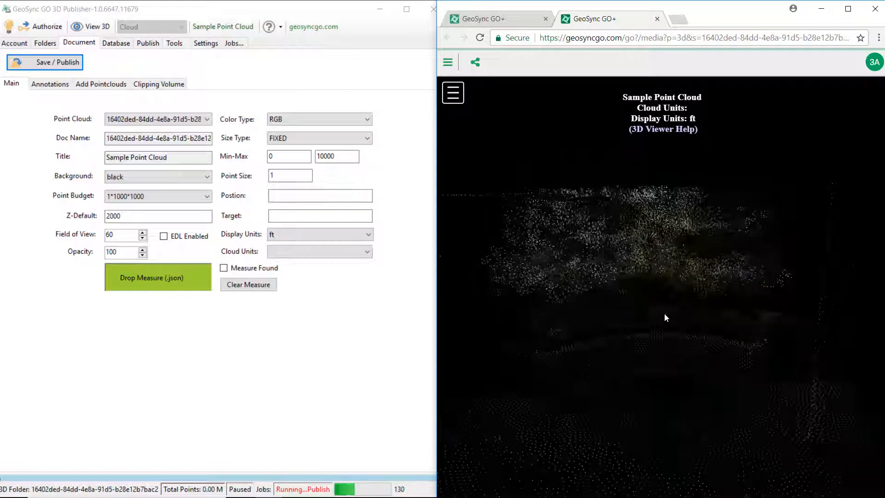
{"action": "left_click_drag", "start_coordinate": [665, 313], "coordinate": [697, 282]}
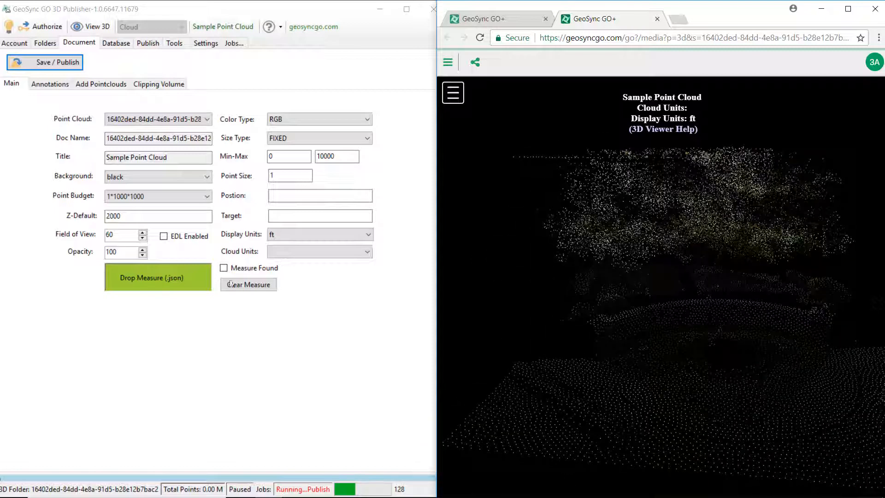
{"action": "left_click", "coordinate": [428, 332]}
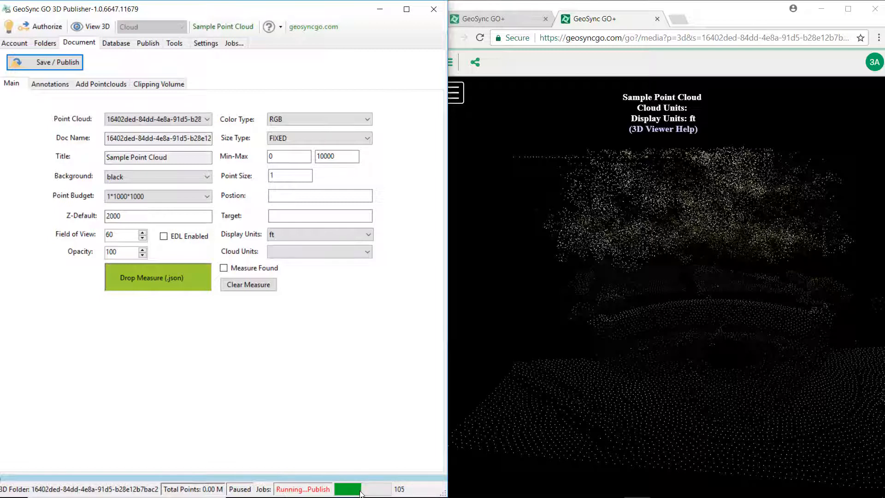
{"action": "left_click", "coordinate": [479, 38]}
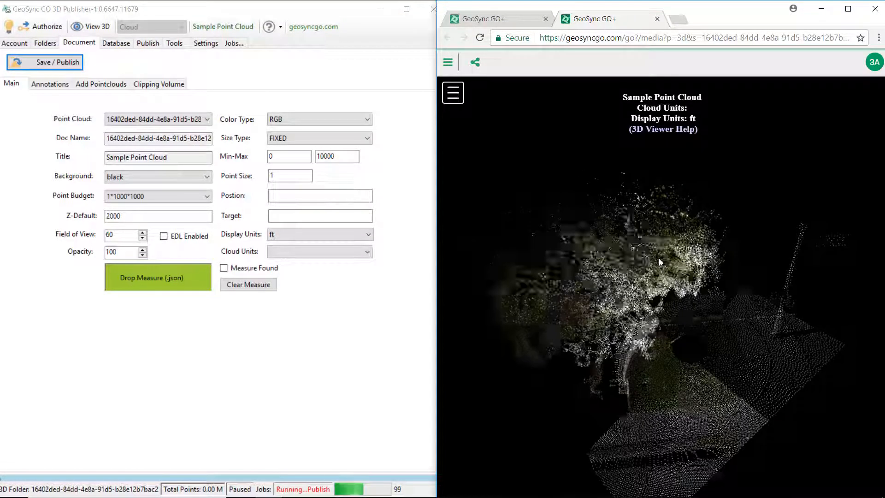
Orbit to frame the bench, path and tree, then show the viewer's options panel.
{"action": "left_click_drag", "start_coordinate": [684, 279], "coordinate": [704, 280]}
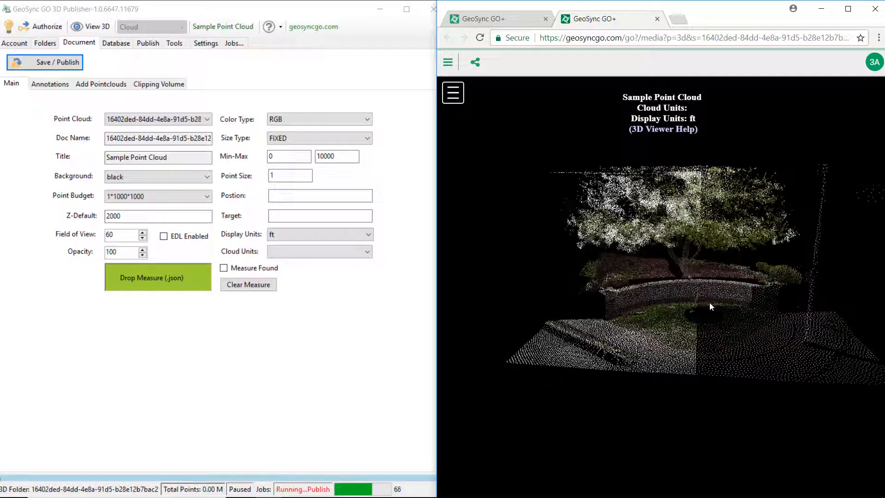
{"action": "left_click_drag", "start_coordinate": [701, 269], "coordinate": [701, 262]}
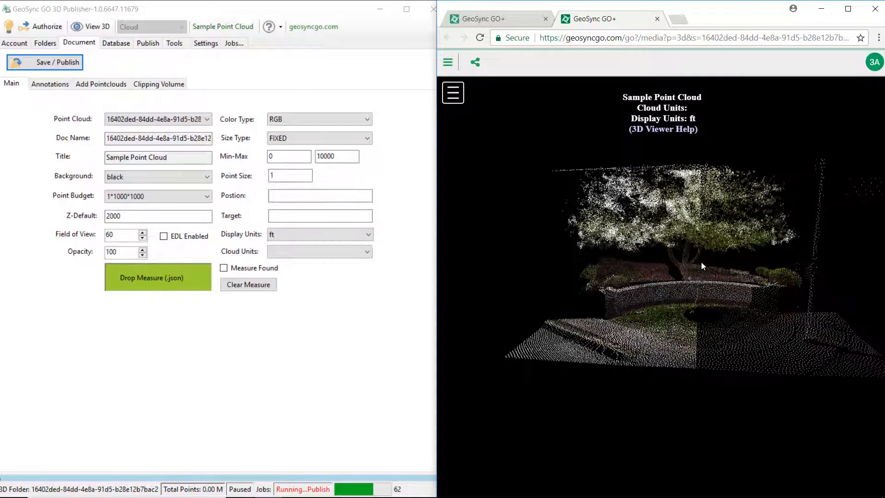
{"action": "left_click", "coordinate": [453, 95]}
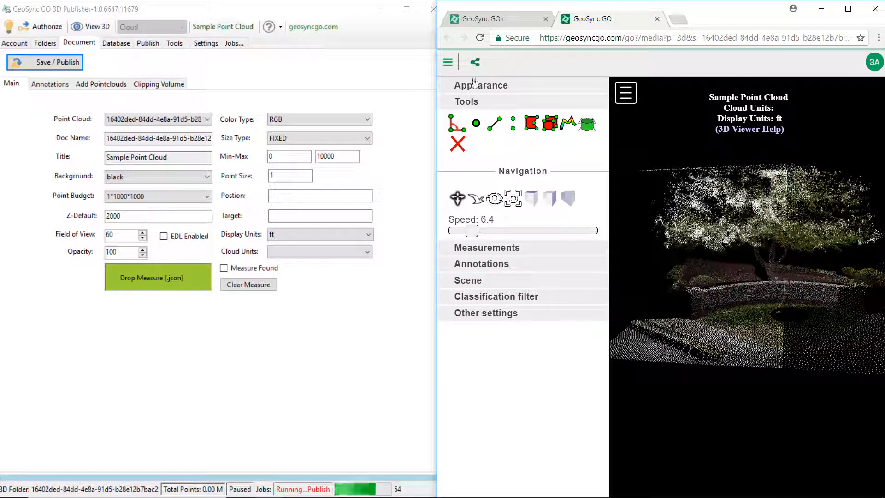
Copy the Scene camera position 79.75, -1.42, 346.65 and target 64.43, -2.94, 342.69.
{"action": "left_click", "coordinate": [483, 281]}
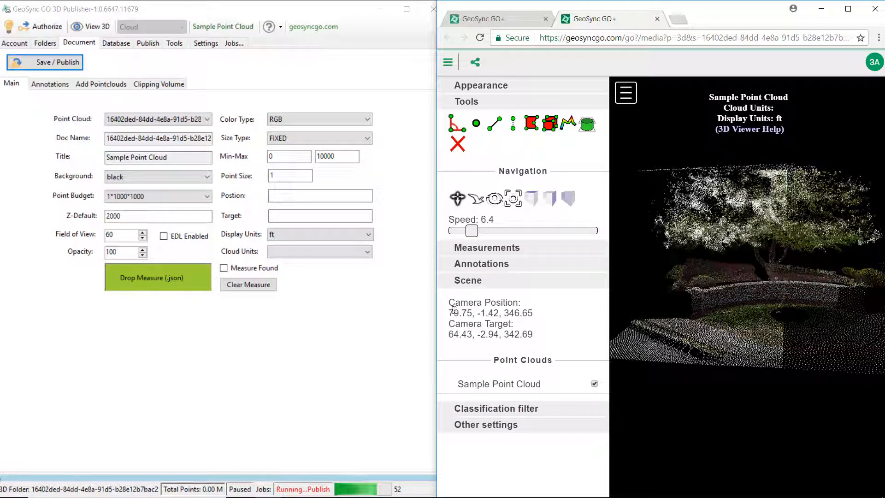
{"action": "left_click_drag", "start_coordinate": [478, 304], "coordinate": [544, 339]}
{"action": "key", "text": "ctrl+c"}
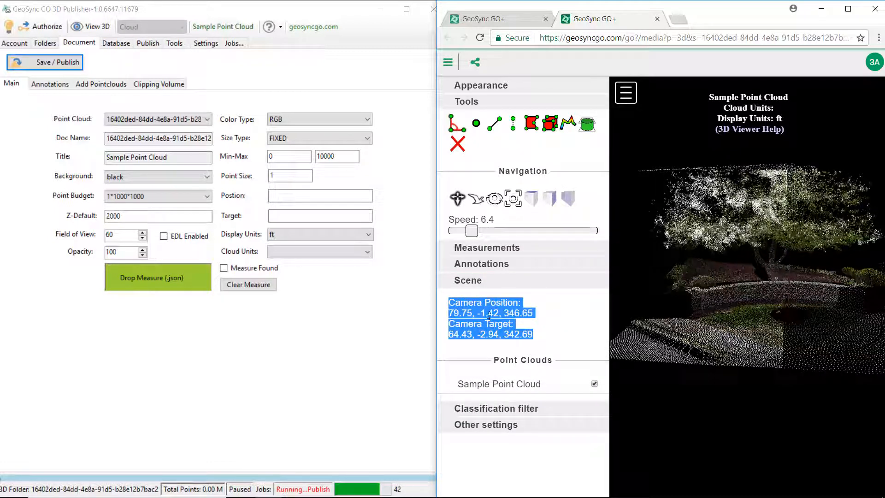
{"action": "right_click", "coordinate": [489, 315]}
{"action": "left_click", "coordinate": [519, 322]}
{"action": "left_click", "coordinate": [79, 44]}
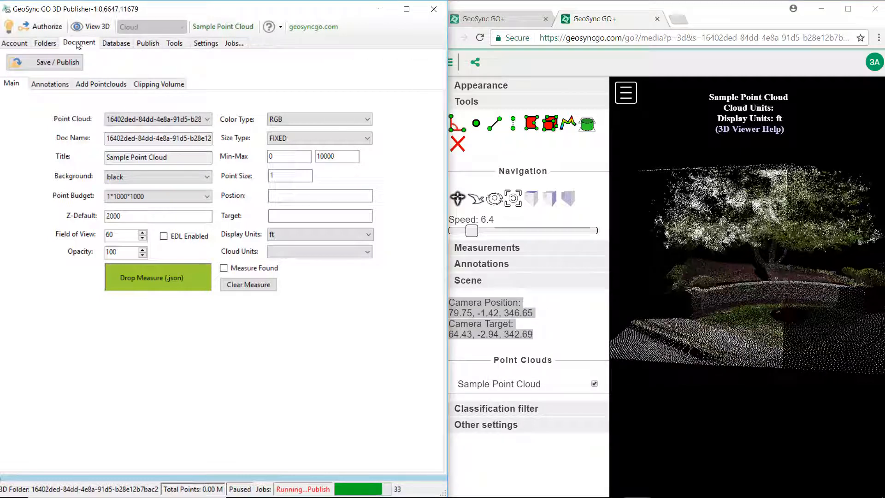
Paste the copied camera values under Tools > Camera, send them to the document, and verify them.
{"action": "left_click", "coordinate": [175, 43]}
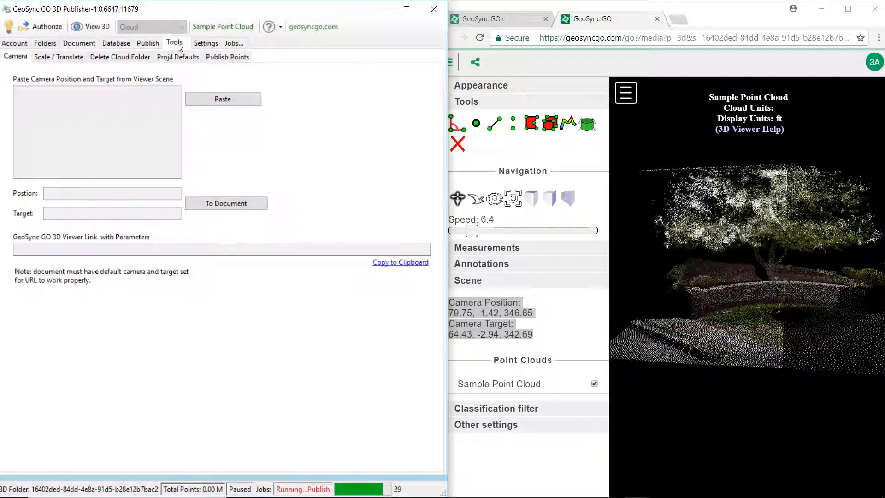
{"action": "left_click", "coordinate": [212, 100]}
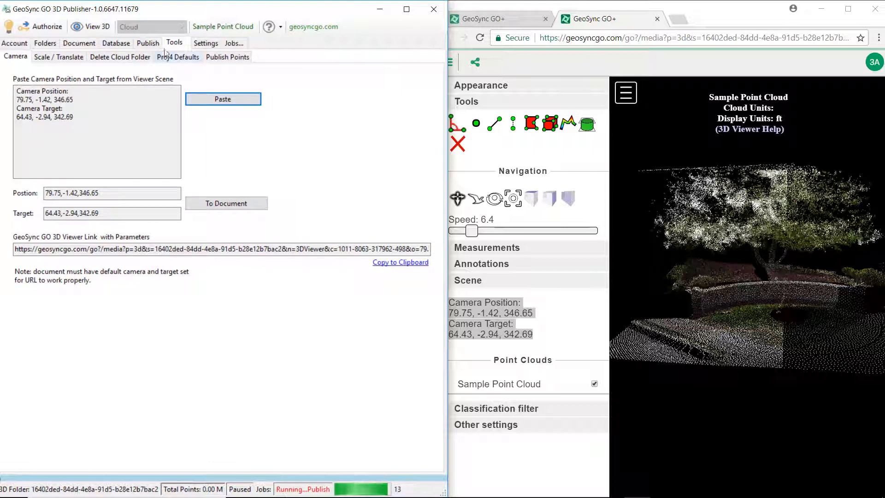
{"action": "left_click", "coordinate": [222, 204]}
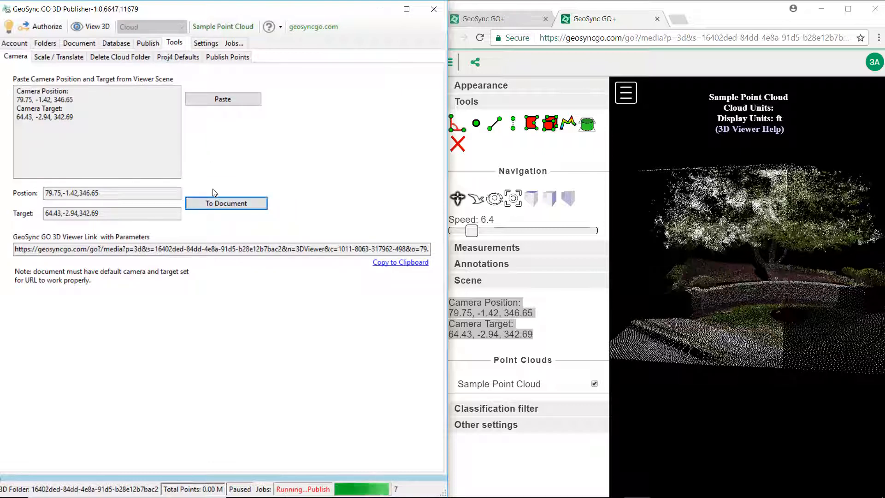
{"action": "left_click", "coordinate": [74, 42]}
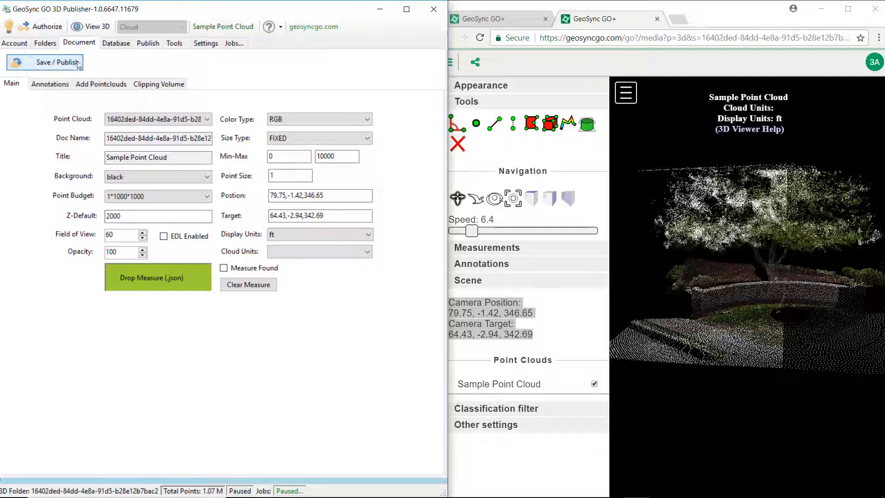
Reopen the cloud in the 3D viewer, reload the existing tab, and orbit to check the default view.
{"action": "left_click", "coordinate": [91, 30]}
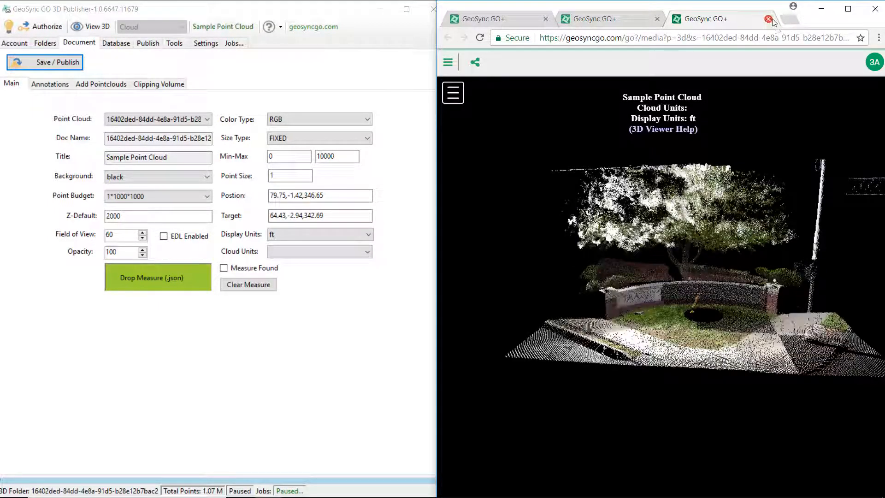
{"action": "left_click", "coordinate": [768, 19]}
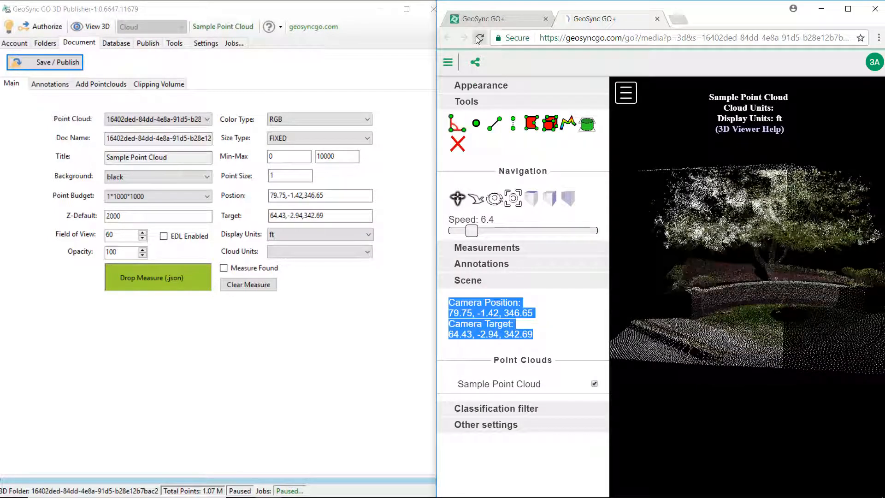
{"action": "left_click", "coordinate": [480, 37]}
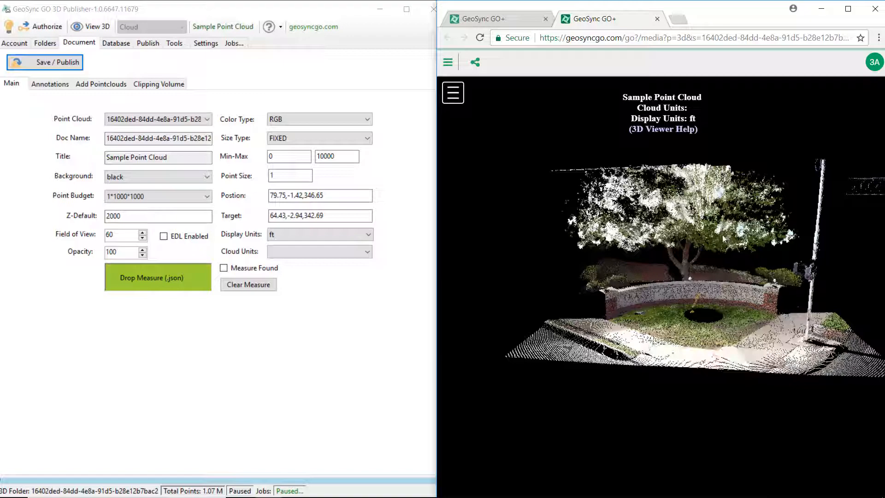
{"action": "left_click_drag", "start_coordinate": [722, 235], "coordinate": [719, 259]}
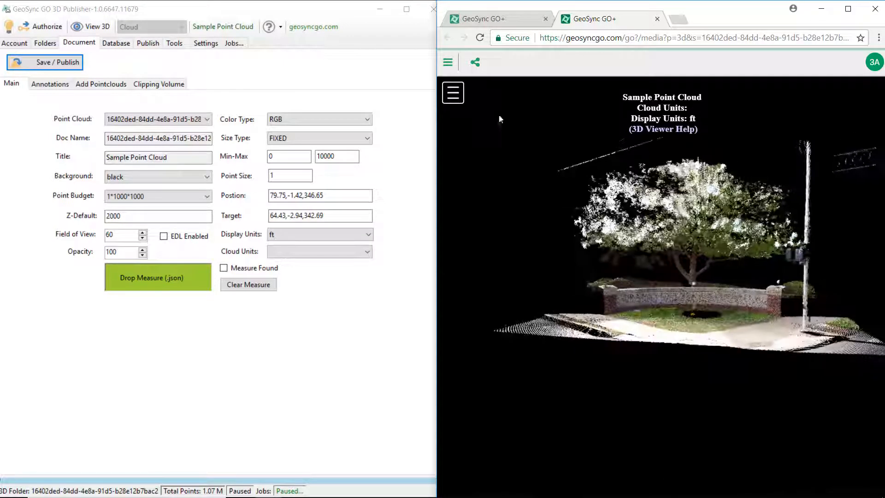